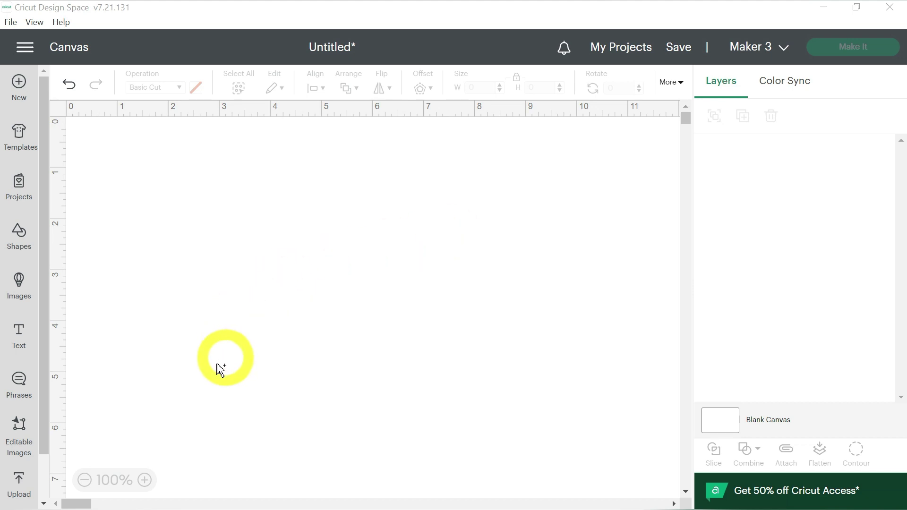
Start an image upload and browse into the 0235 CHRISTMAS ORNAMENT SVG folder
left_click(21, 484)
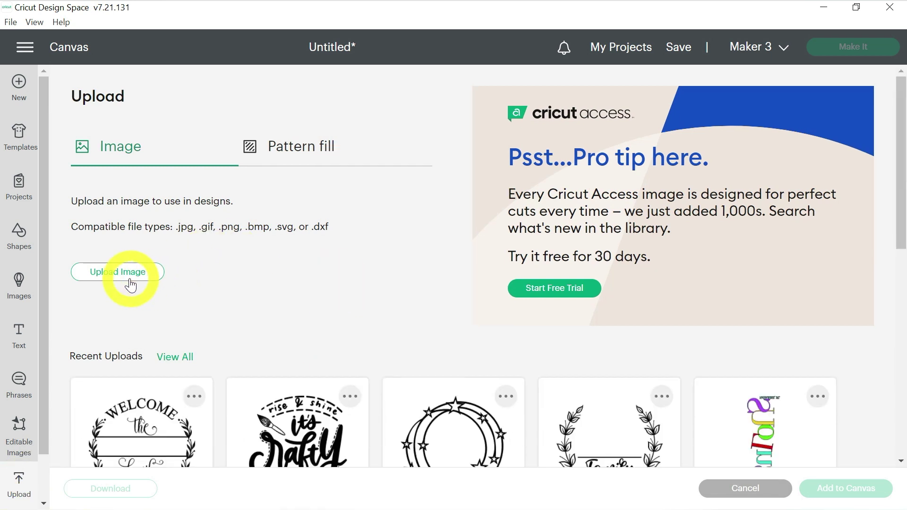
left_click(130, 284)
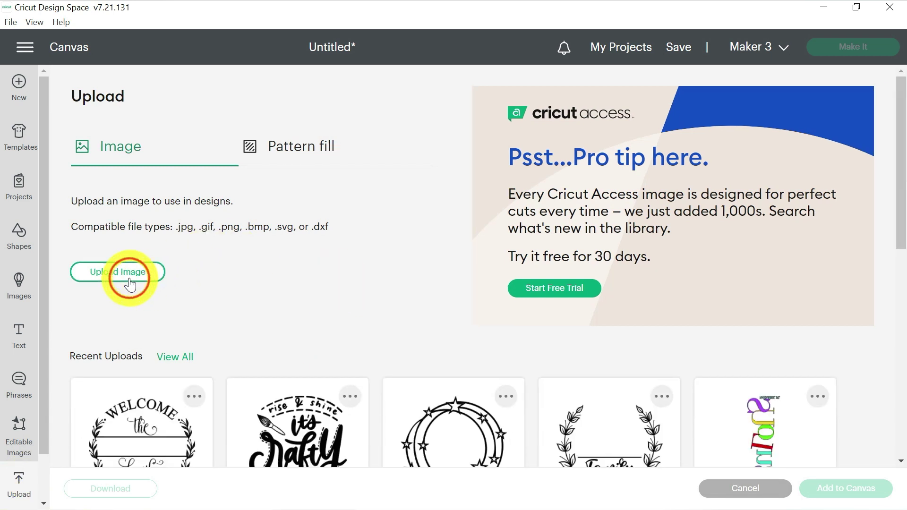
left_click(455, 276)
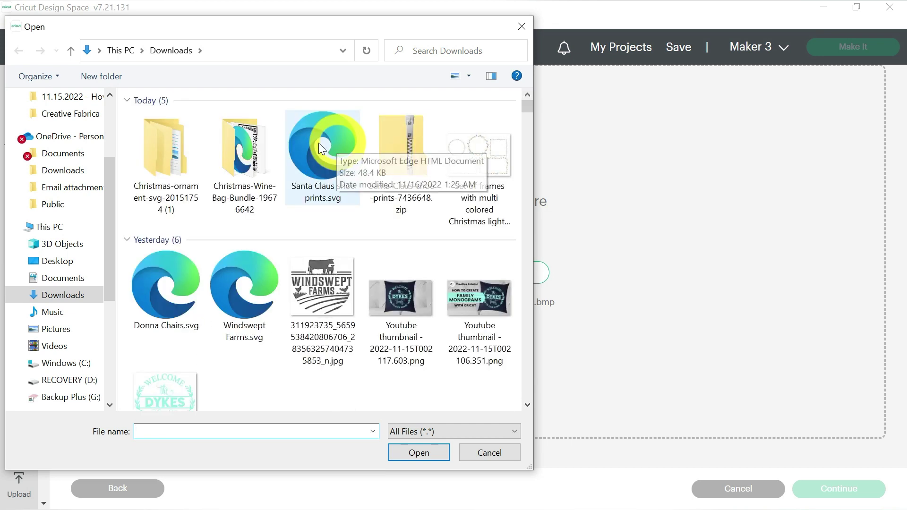
left_click(188, 158)
double_click(188, 158)
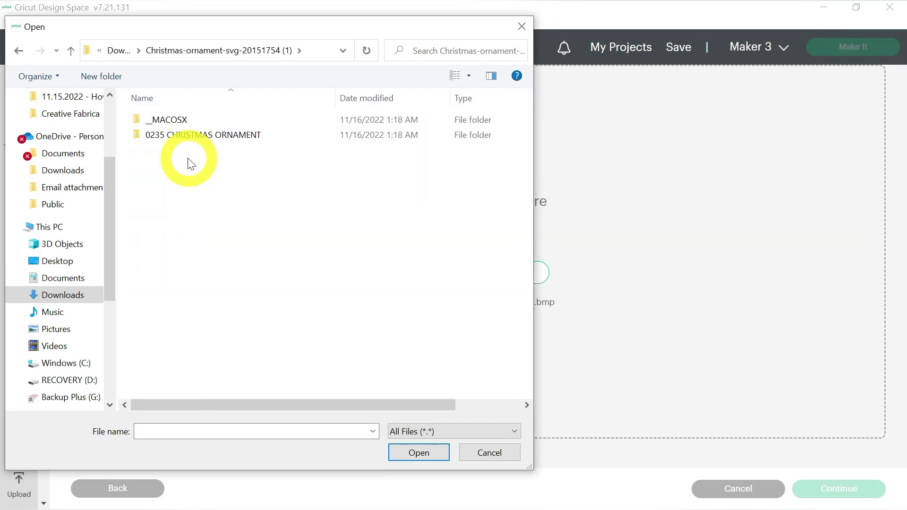
double_click(201, 135)
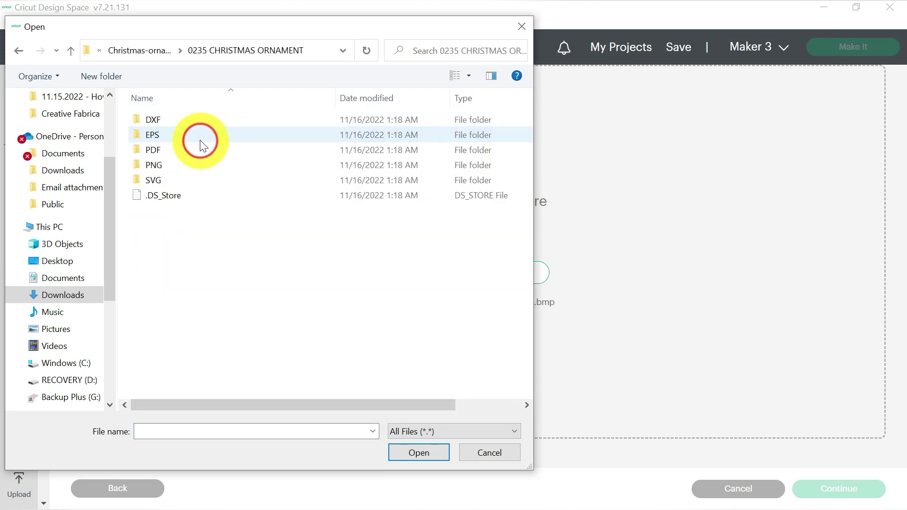
double_click(185, 179)
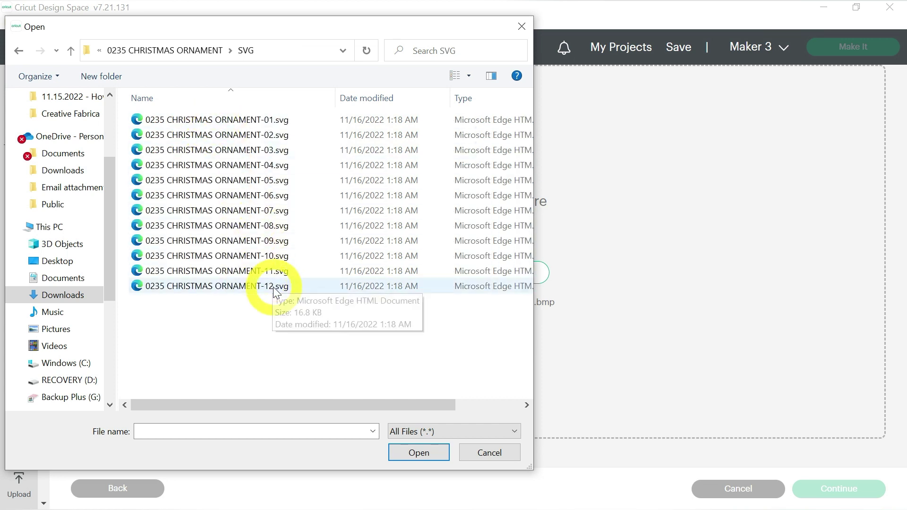
Switch to the PNG folder and open the Merry Christmas PNG for upload
left_click(73, 53)
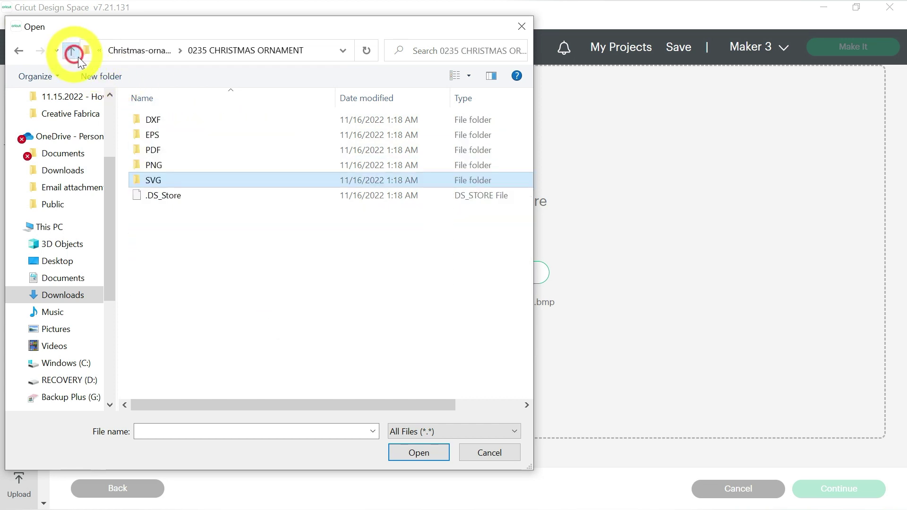
left_click(196, 160)
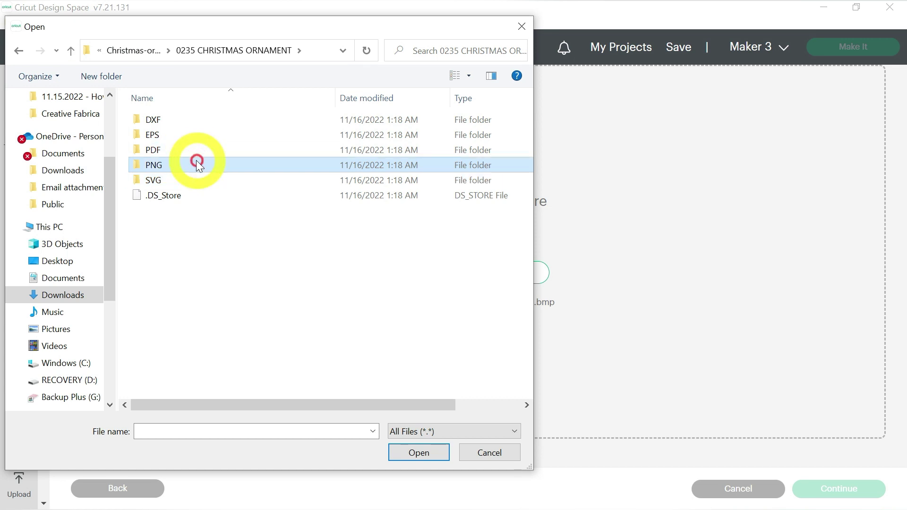
double_click(197, 161)
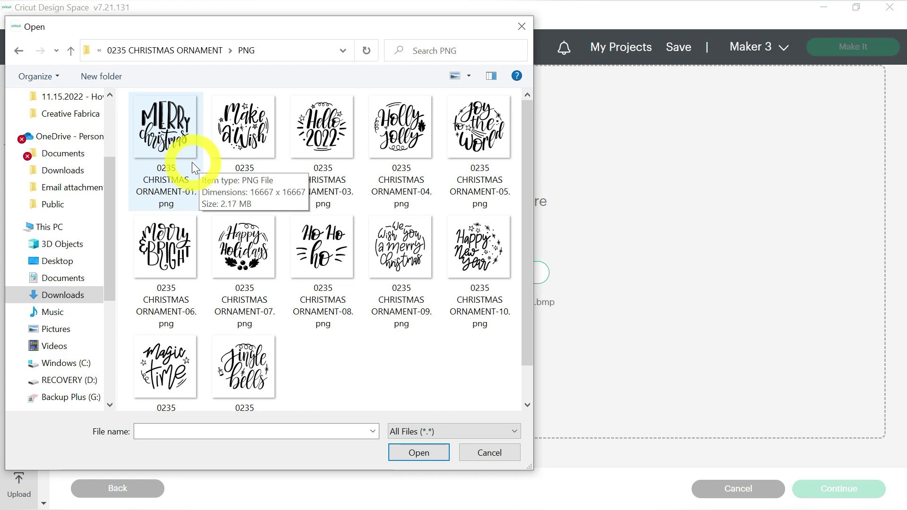
left_click(166, 135)
left_click(165, 132)
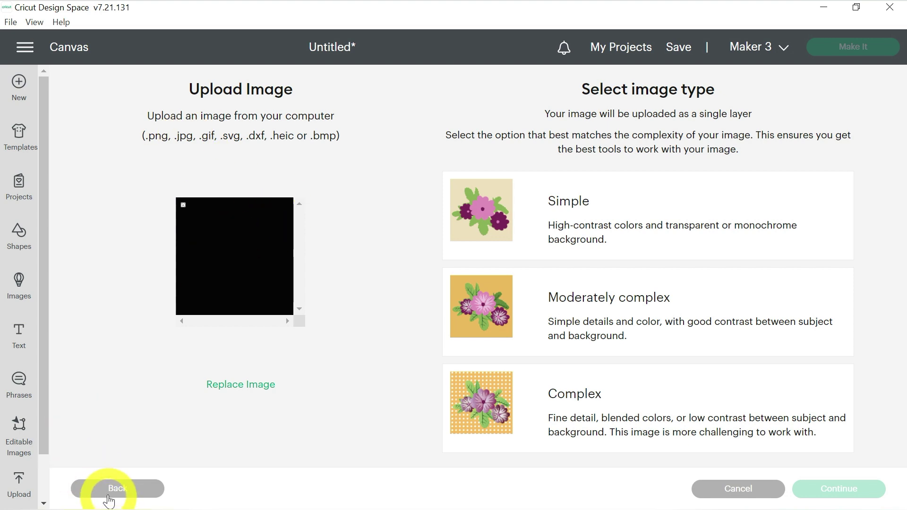
Replace it with the SVG file 0235 CHRISTMAS ORNAMENT-01 and upload it
left_click(108, 497)
left_click(441, 275)
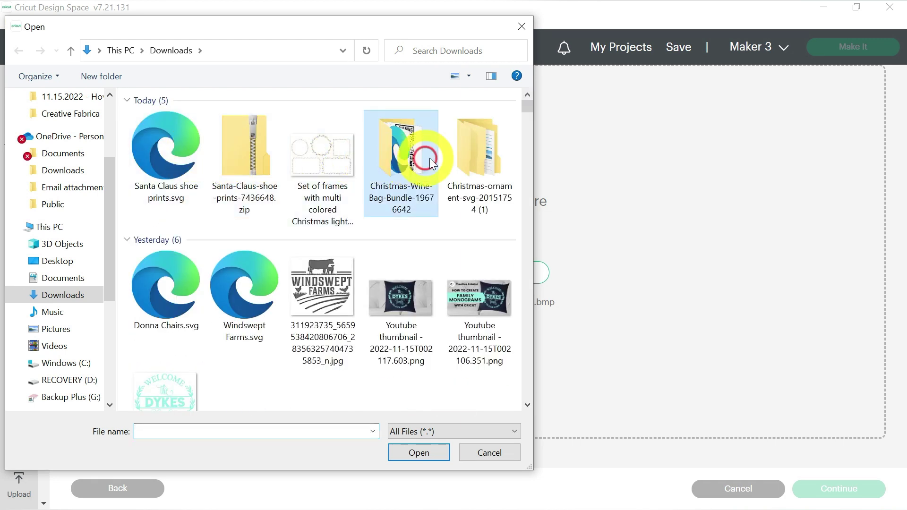
left_click(461, 158)
double_click(461, 158)
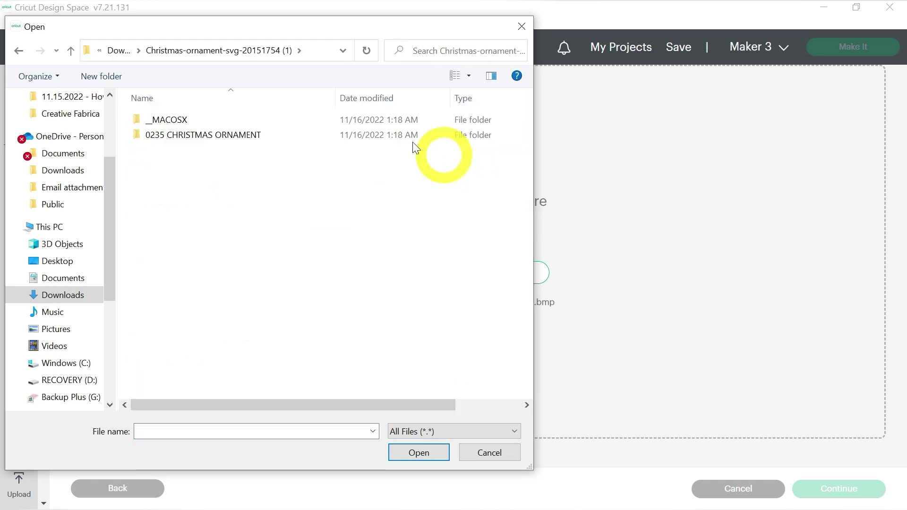
double_click(293, 134)
double_click(242, 182)
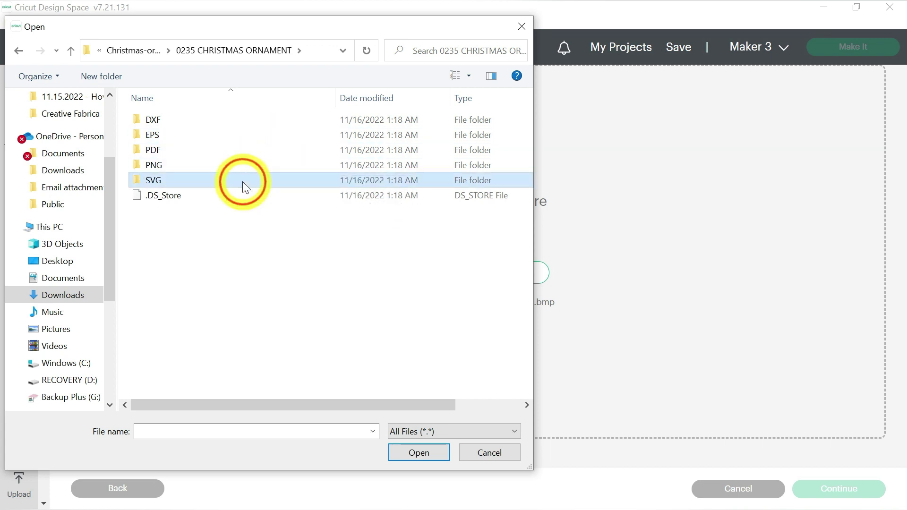
double_click(259, 122)
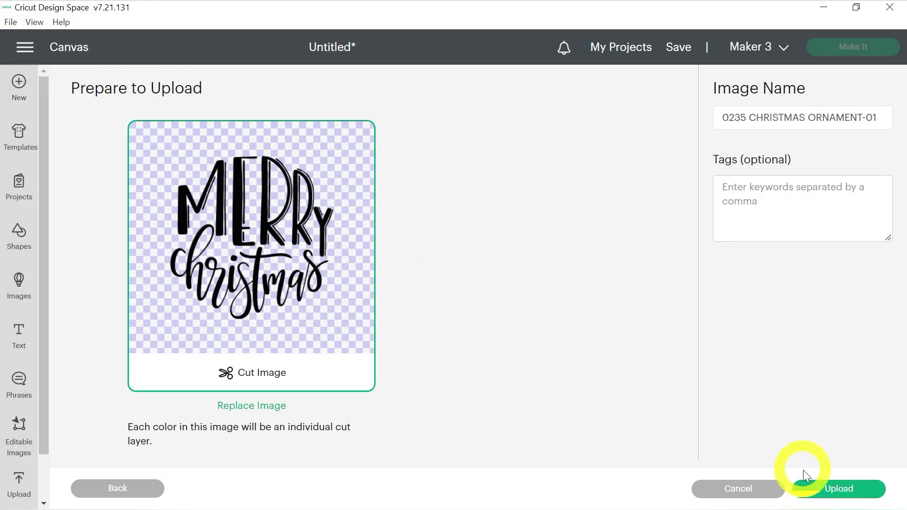
left_click(809, 488)
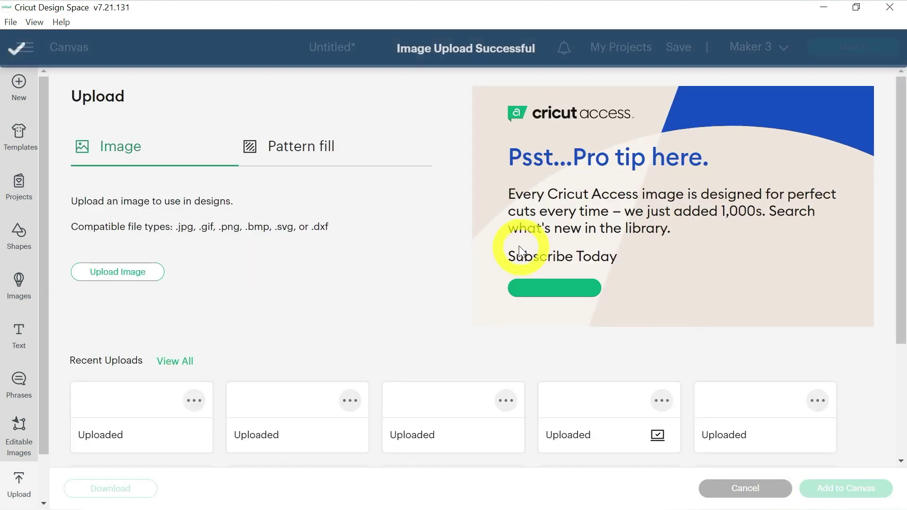
Start a second upload and browse into the ornament's PNG folder
left_click(109, 410)
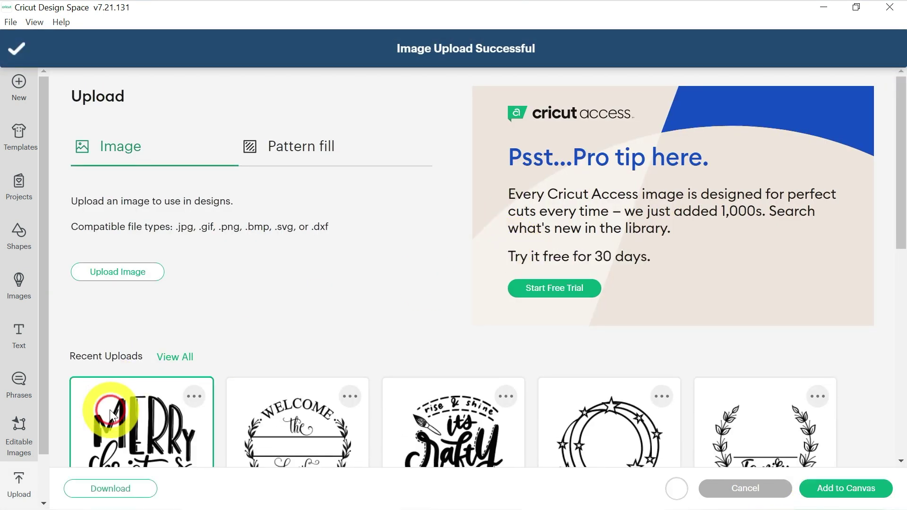
left_click(118, 284)
left_click(462, 277)
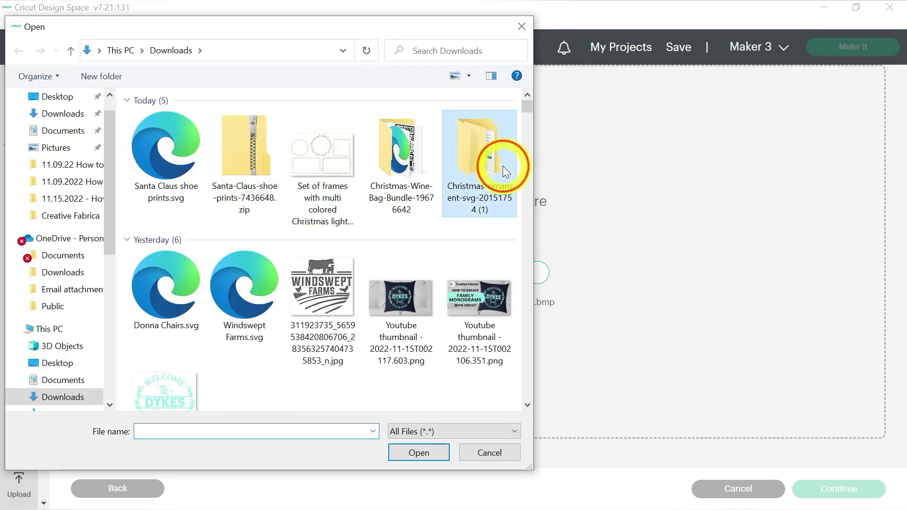
double_click(486, 167)
double_click(259, 137)
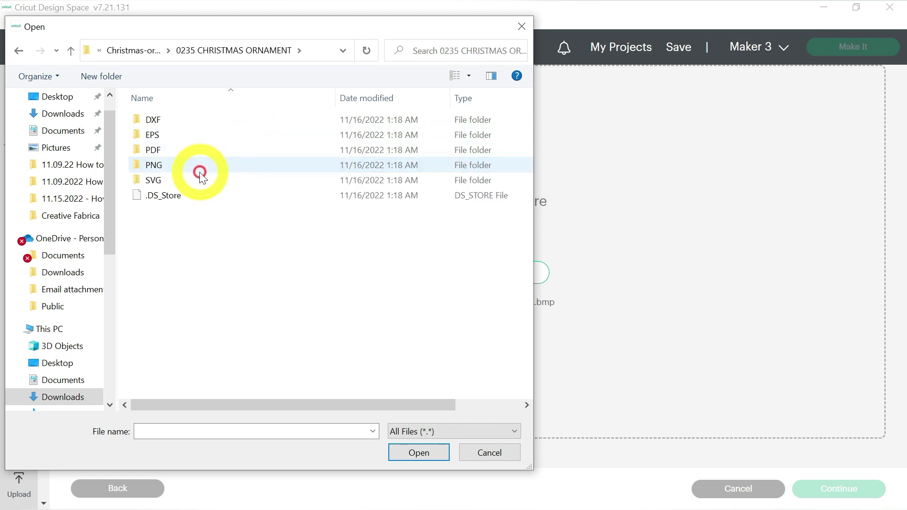
double_click(200, 161)
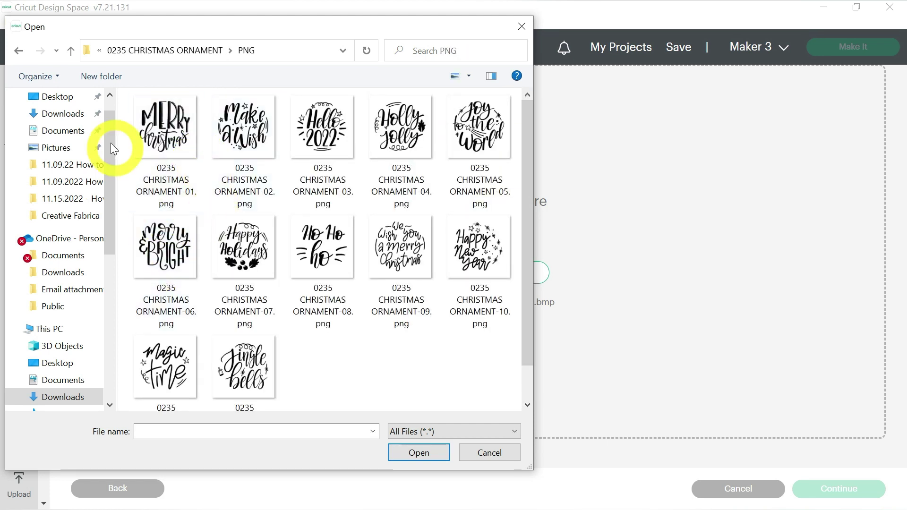
Upload 0235 CHRISTMAS ORNAMENT-06.svg from the SVG folder, then select both uploads
left_click(71, 51)
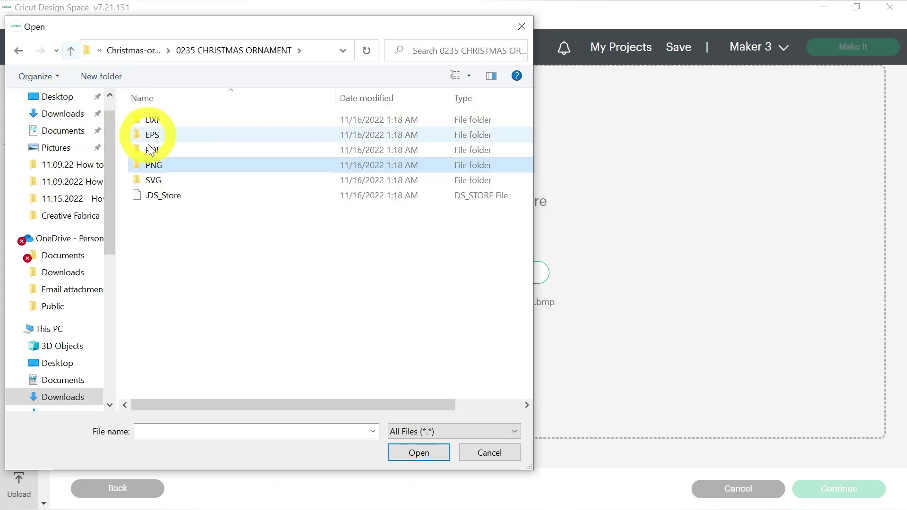
double_click(158, 180)
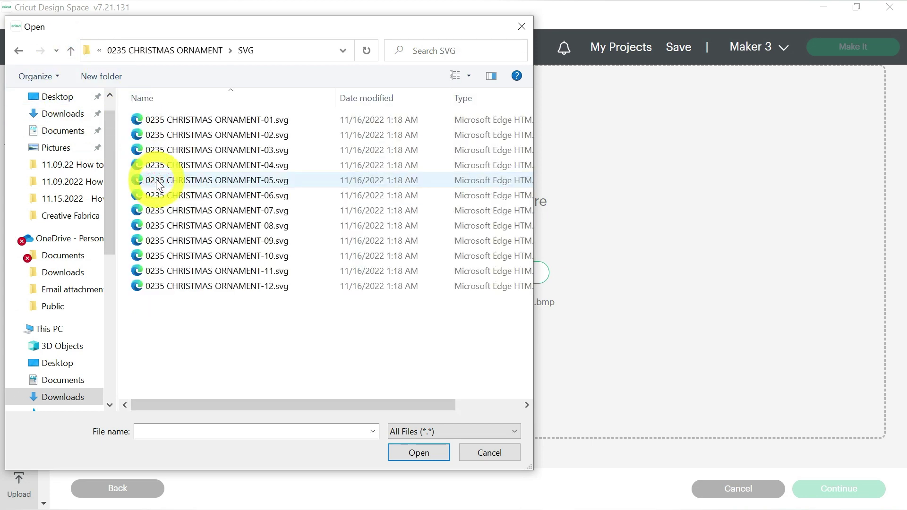
left_click(71, 51)
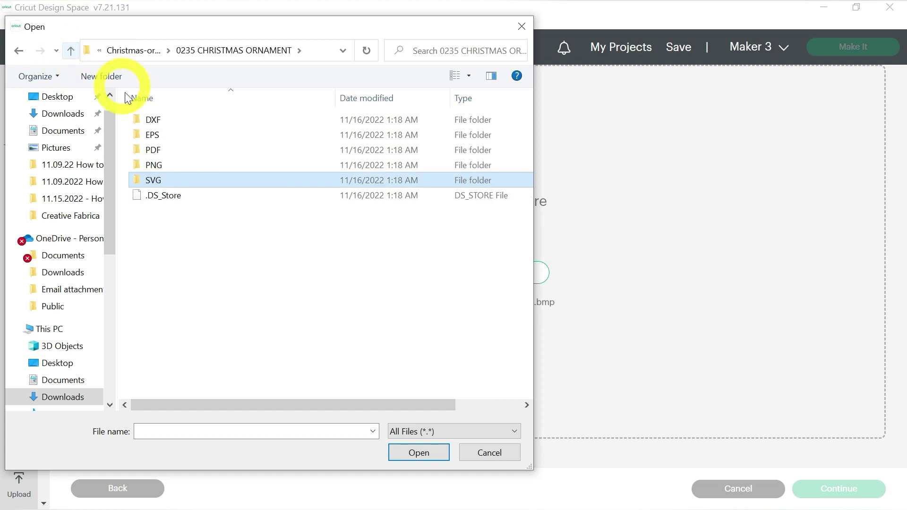
double_click(154, 166)
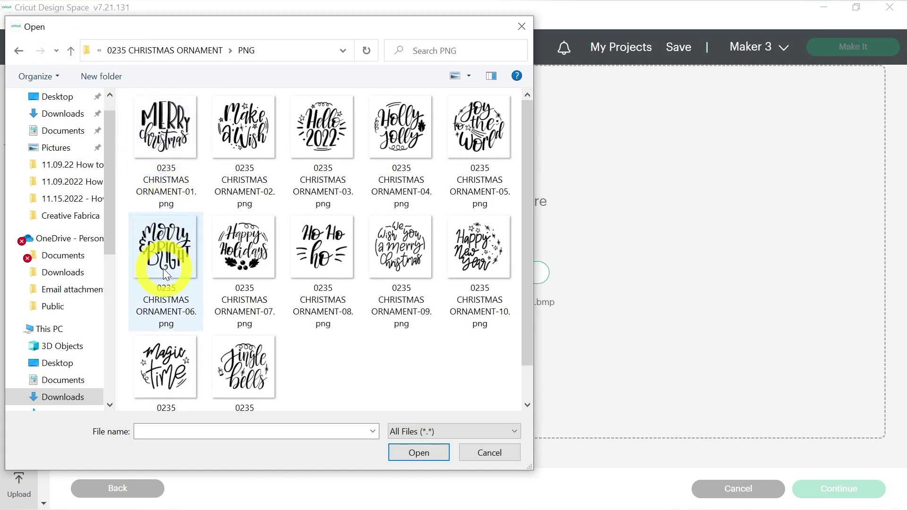
left_click(71, 51)
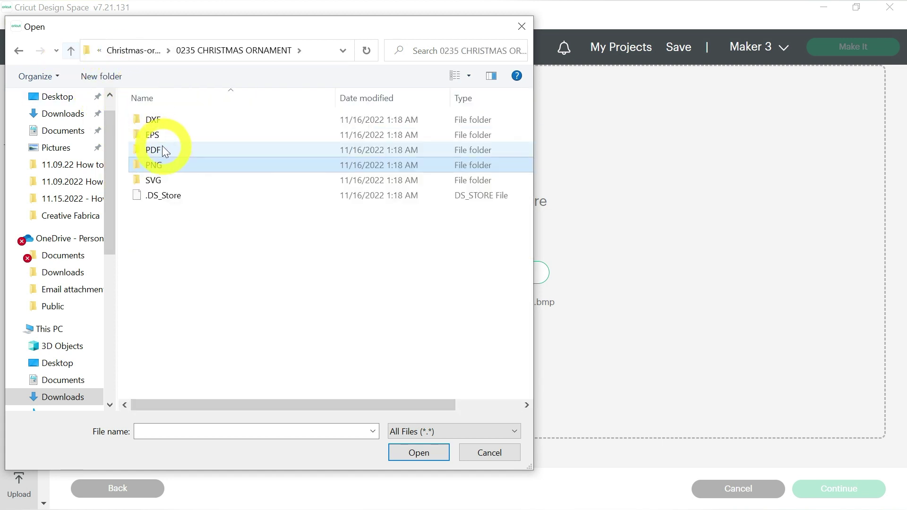
double_click(165, 179)
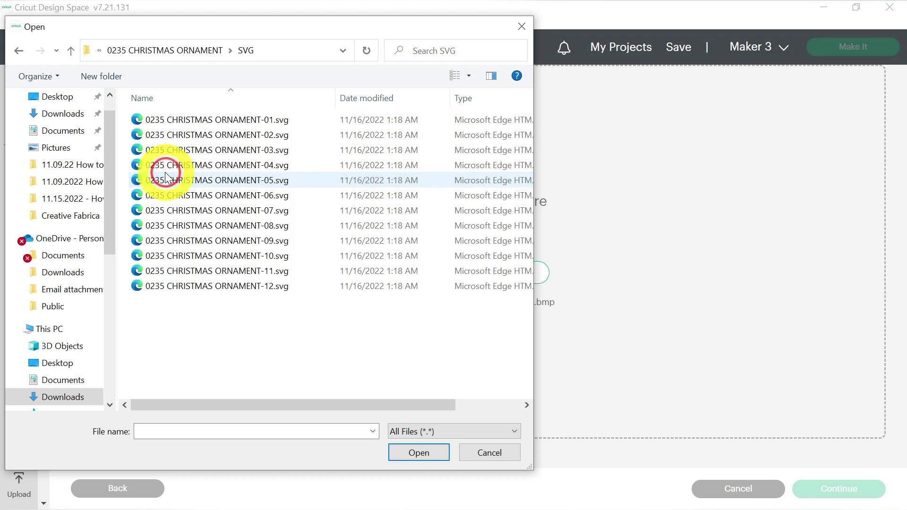
double_click(202, 196)
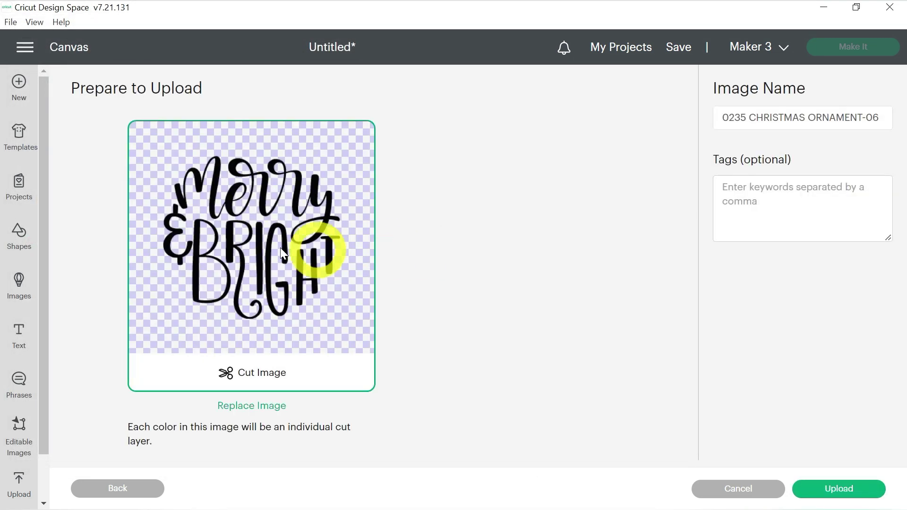
left_click(846, 491)
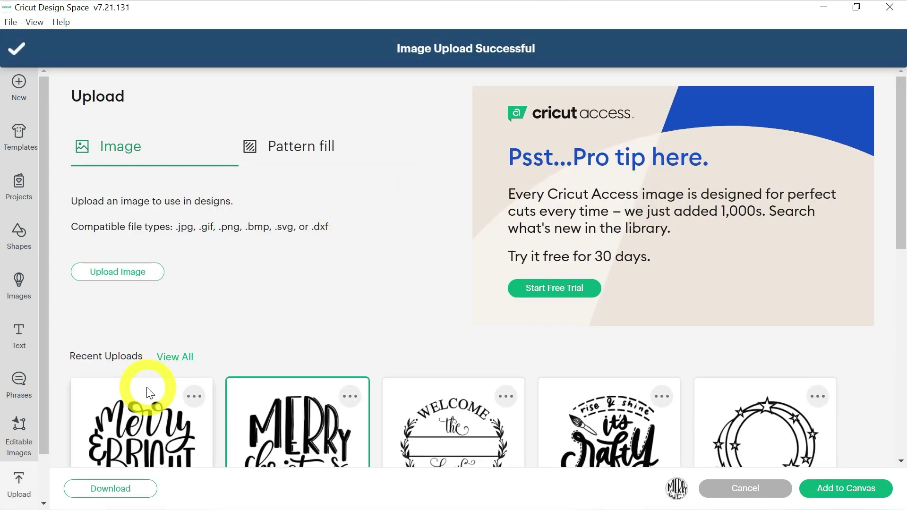
left_click(150, 392)
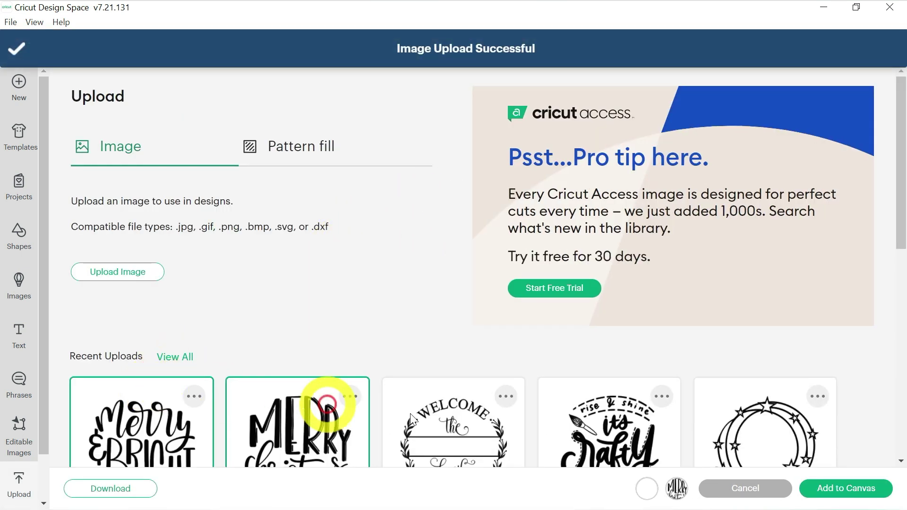
Add both selected uploads to the canvas and zoom out to see them
left_click(834, 488)
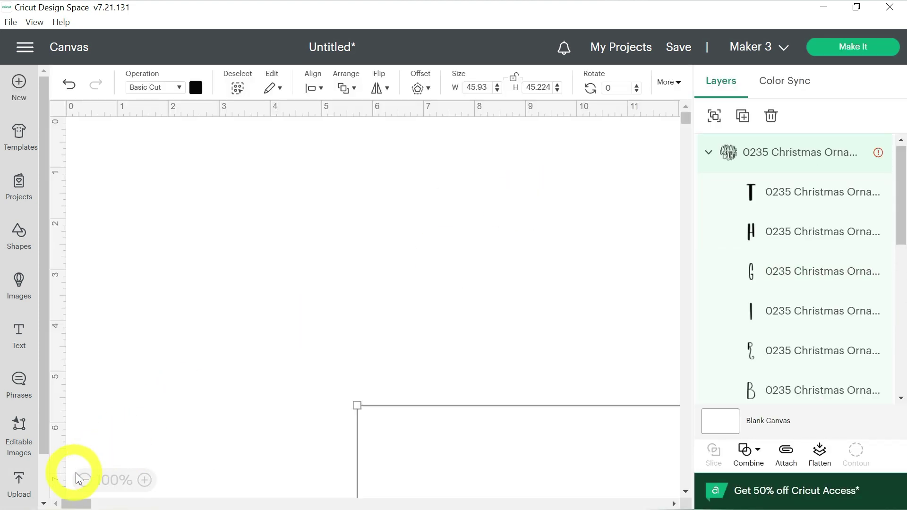
left_click(84, 481)
left_click(84, 481)
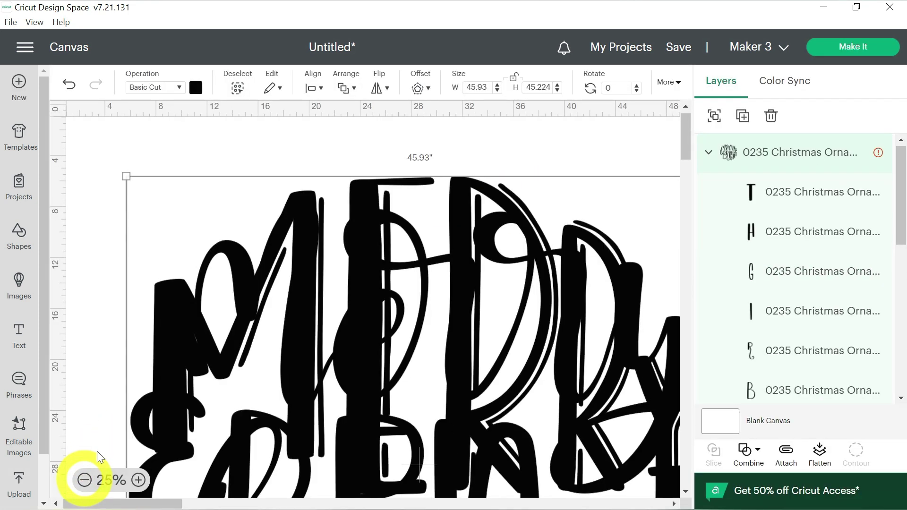
left_click(241, 146)
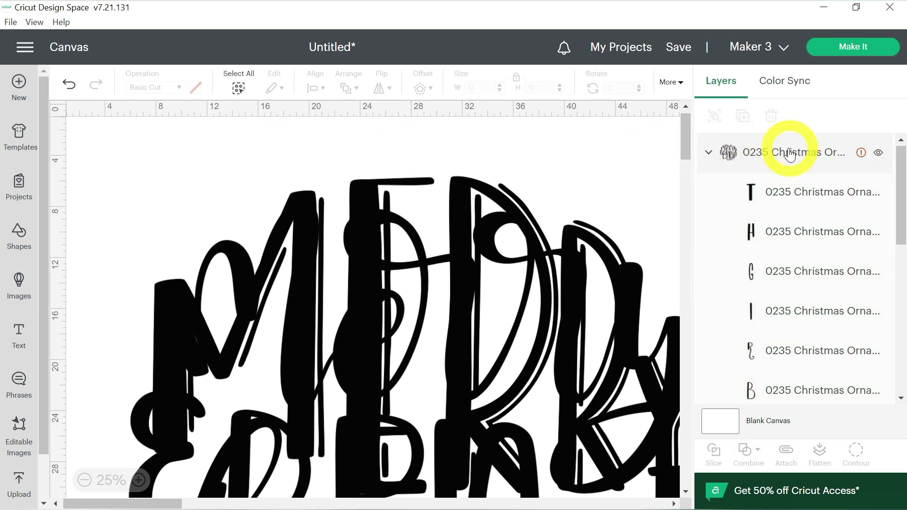
Set Merry & Bright and Merry Christmas each to 3 in tall
left_click(789, 152)
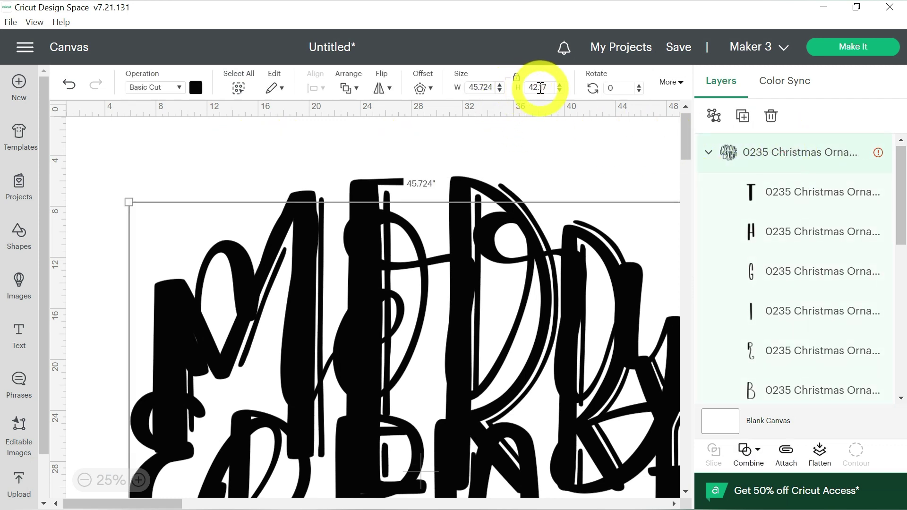
left_click(540, 88)
type("3")
key("Return")
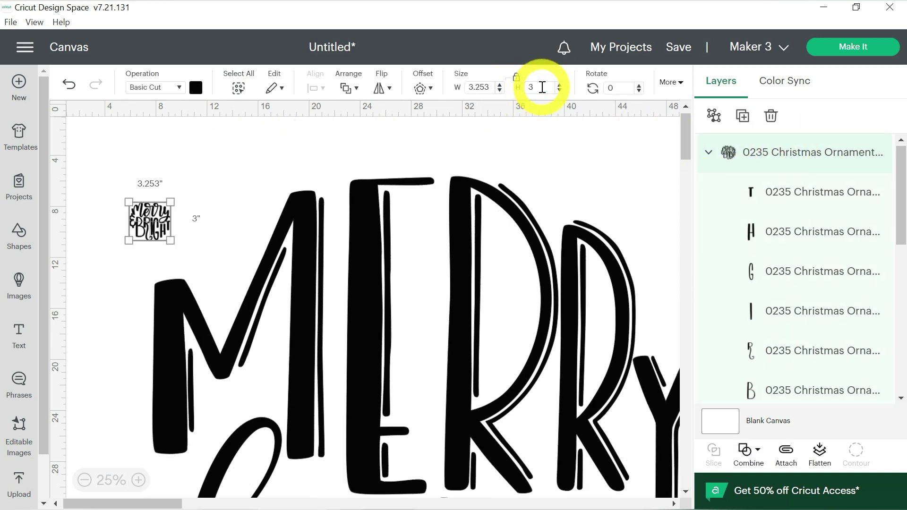
left_click(480, 247)
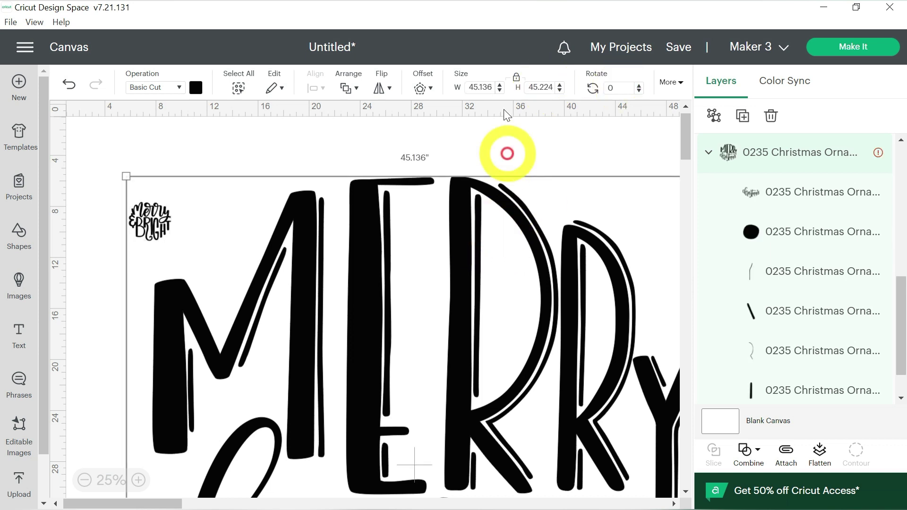
left_click(537, 81)
key("Return")
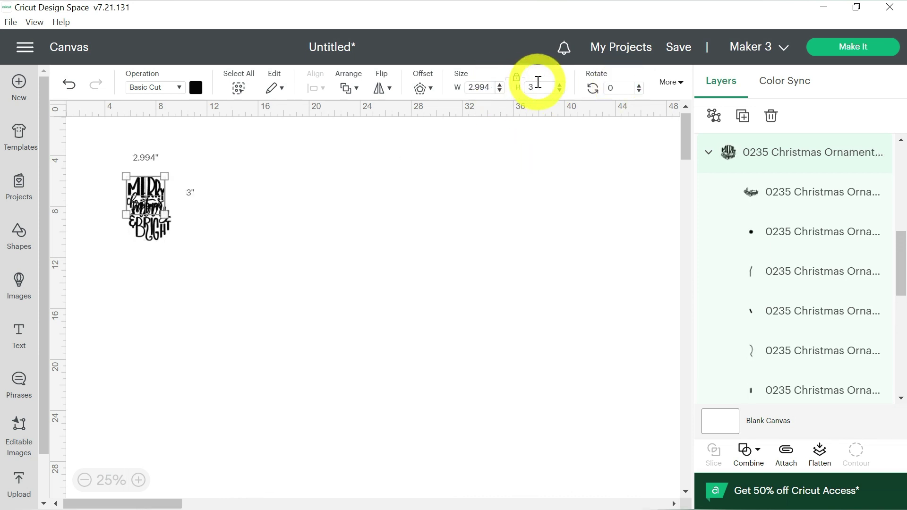
Zoom the canvas to 75% and add a square from Shapes
left_click(140, 483)
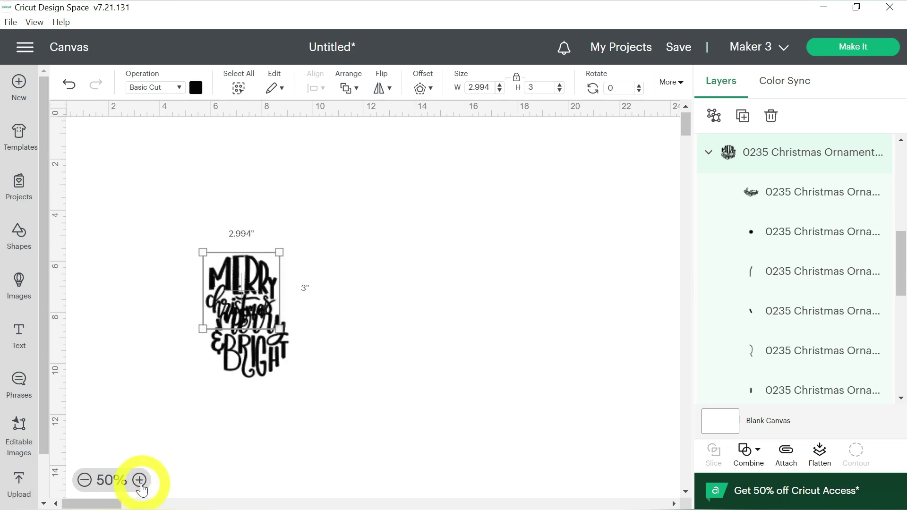
left_click(139, 481)
left_click(142, 168)
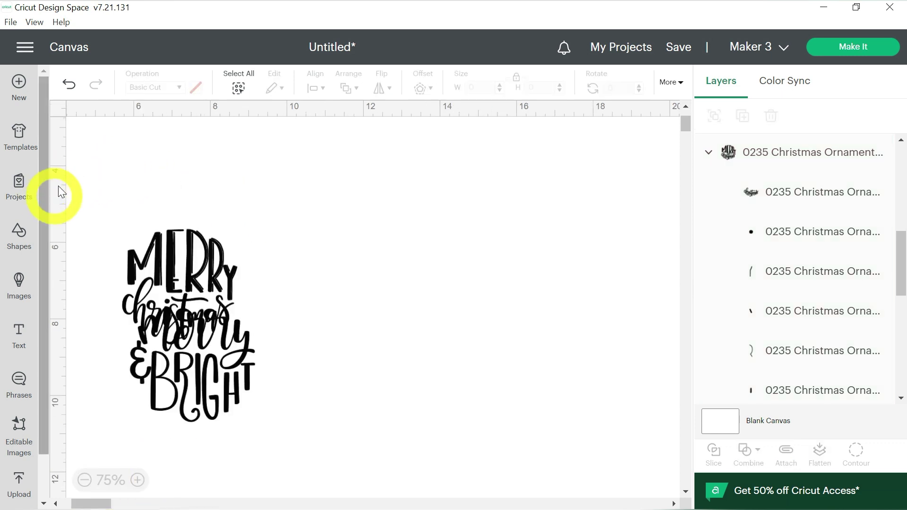
left_click(18, 231)
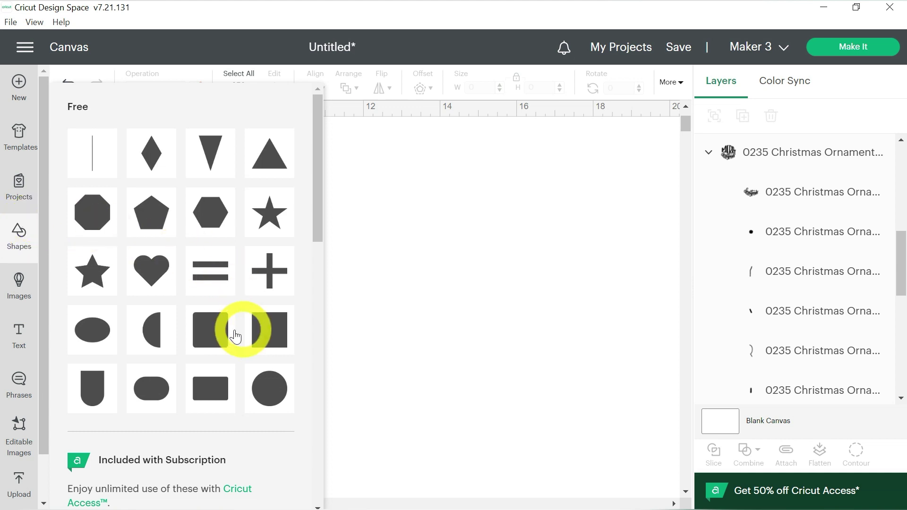
left_click(264, 331)
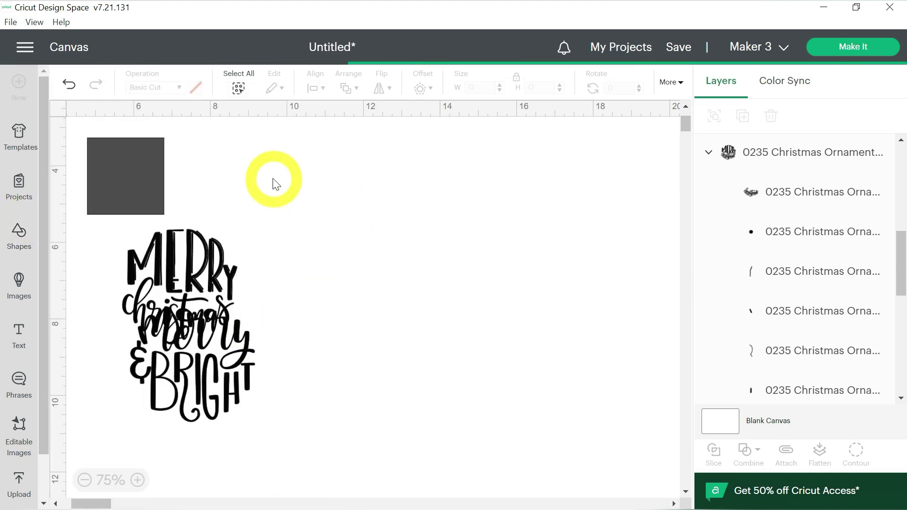
Make the square white, centre it on the canvas, and size it to 4 in
left_click(200, 90)
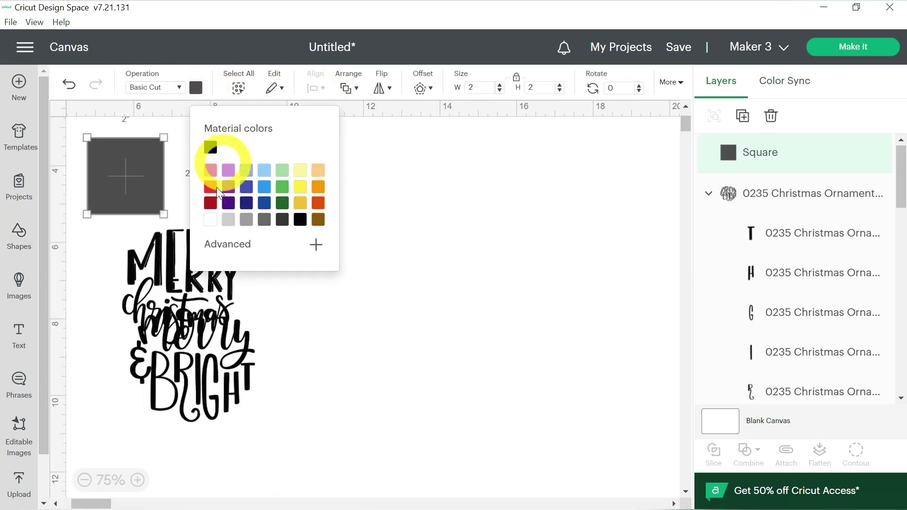
left_click(210, 219)
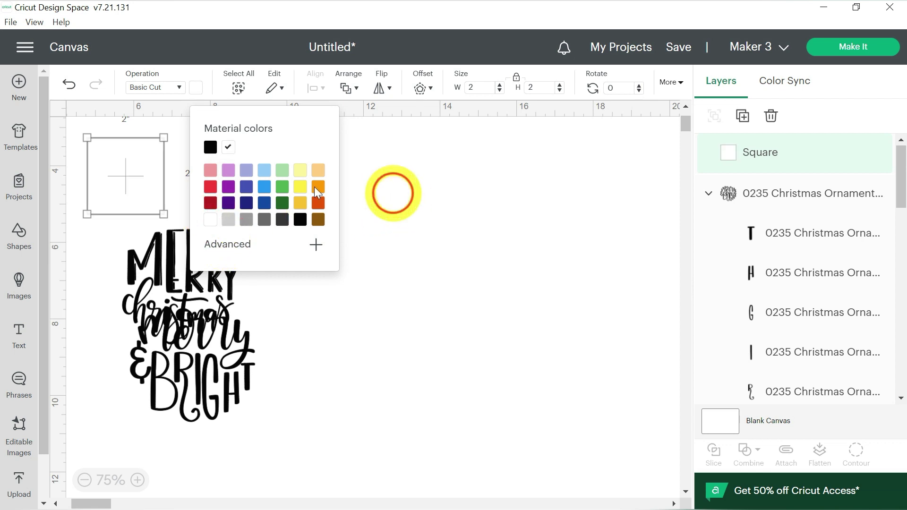
left_click(392, 192)
left_click_drag(151, 178, 411, 217)
double_click(486, 88)
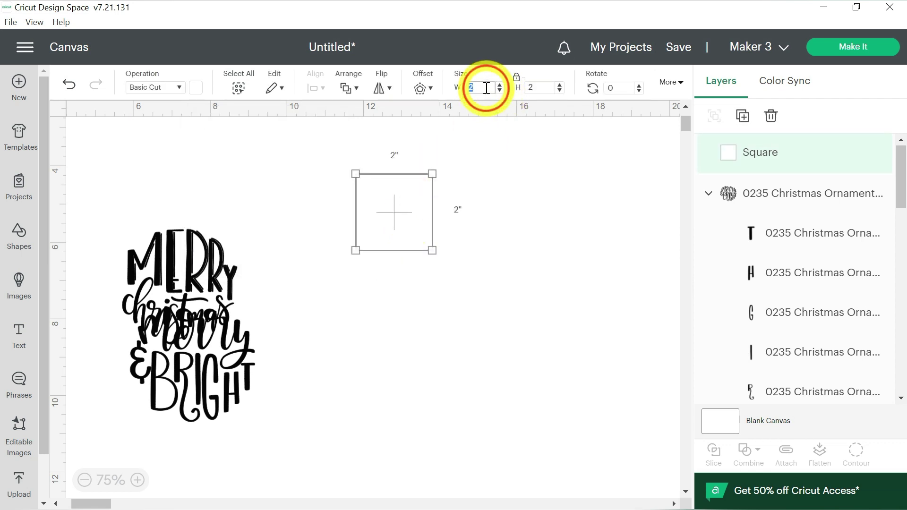
type("4")
key("Return")
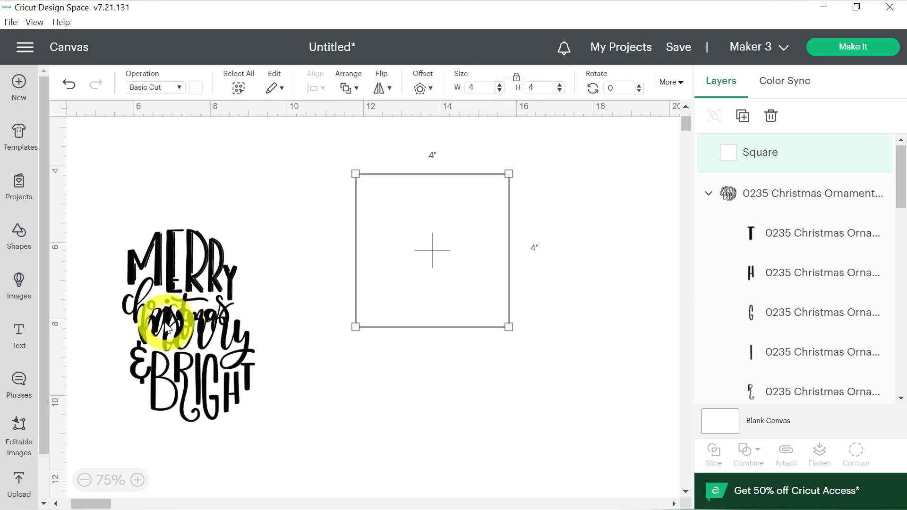
Drag the Merry Christmas art toward the square, then undo the move
left_click(330, 217)
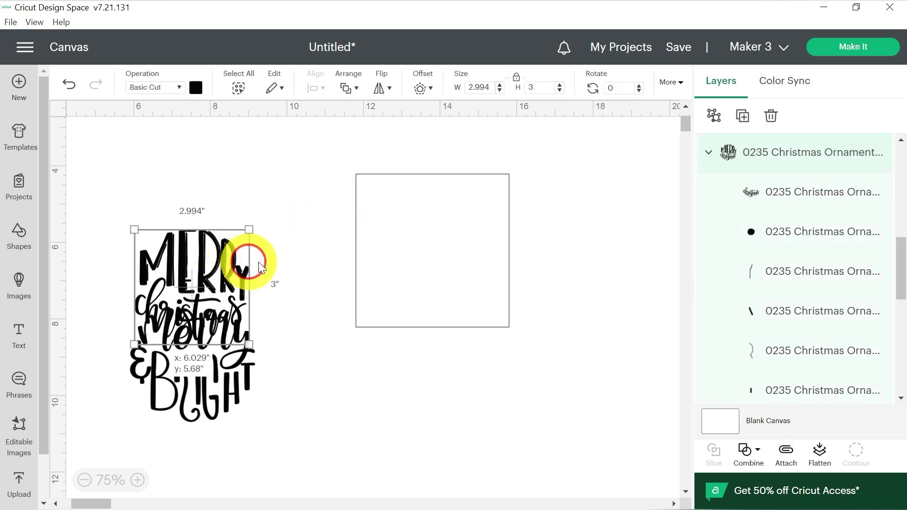
left_click_drag(259, 262, 441, 239)
key("ctrl+z")
Send the 4-inch square behind the designs
left_click(441, 239)
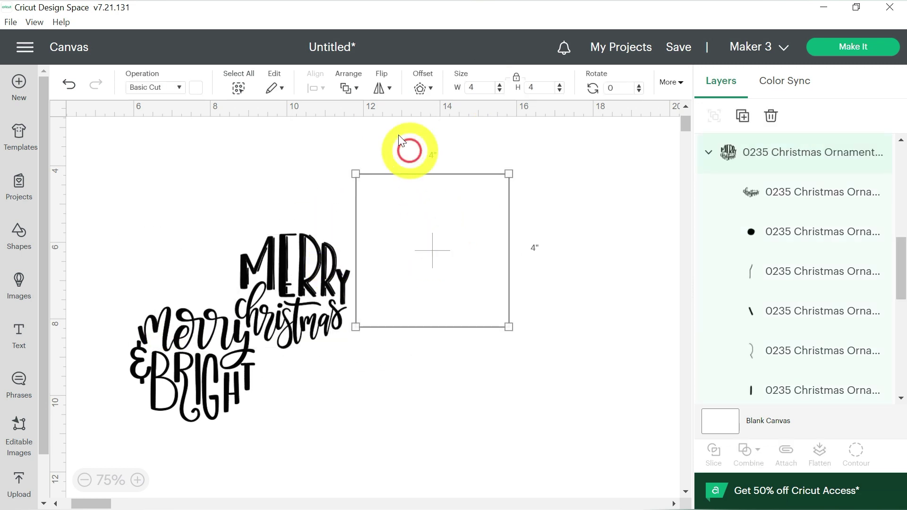
left_click(348, 88)
left_click(377, 117)
left_click(348, 88)
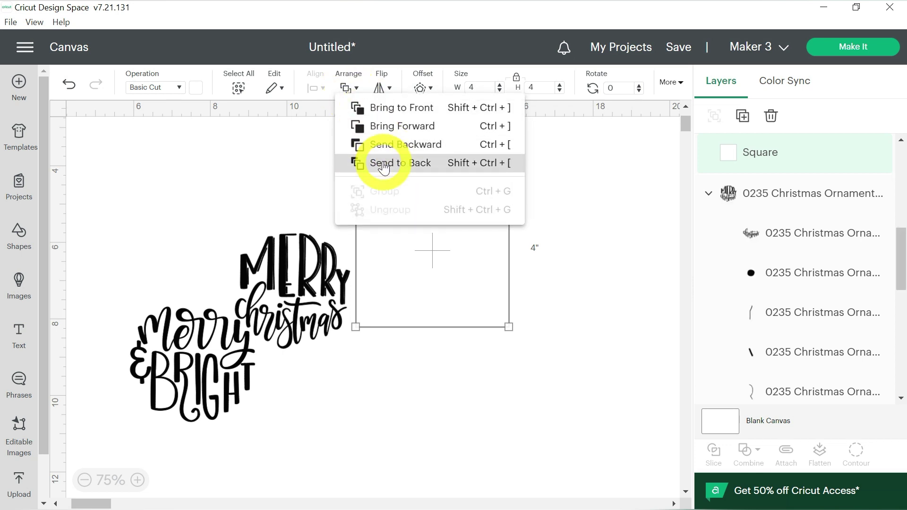
left_click(384, 163)
Place the Merry Christmas art inside the square and enlarge it to about 3.38 in
left_click_drag(307, 296, 449, 255)
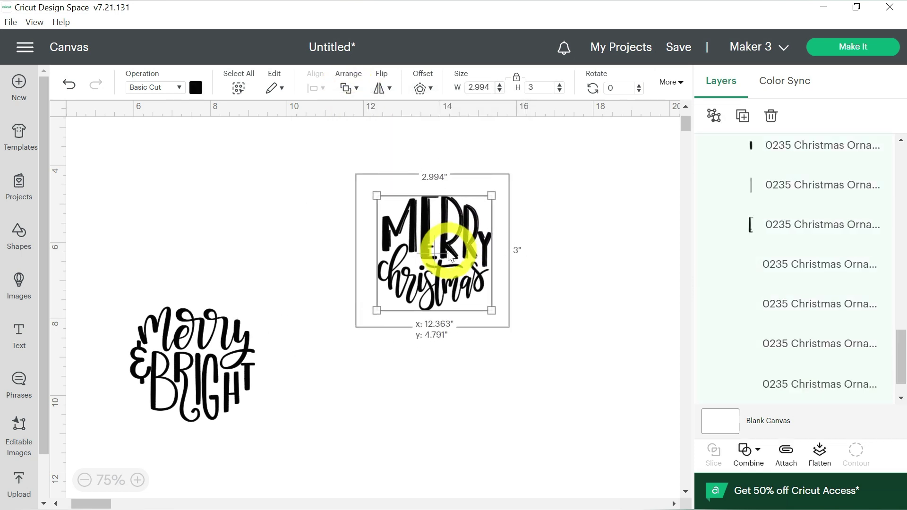
left_click(537, 196)
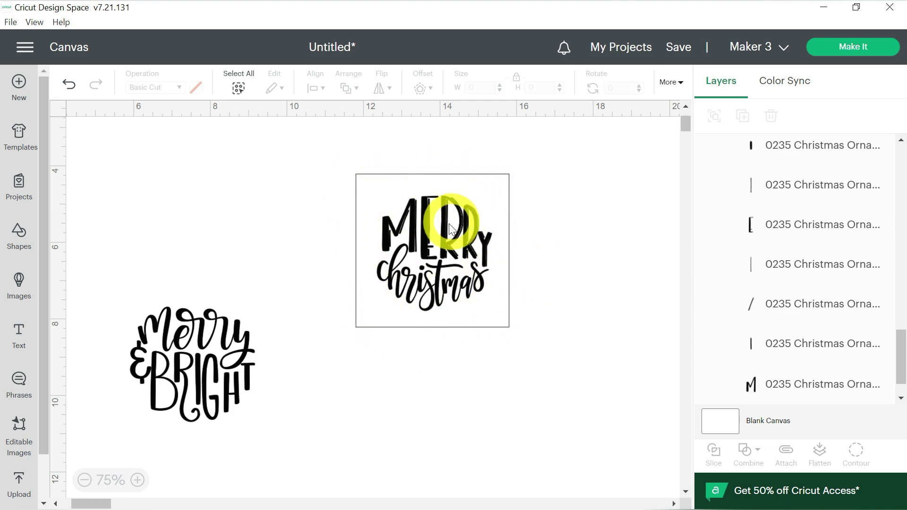
left_click_drag(448, 233, 442, 228)
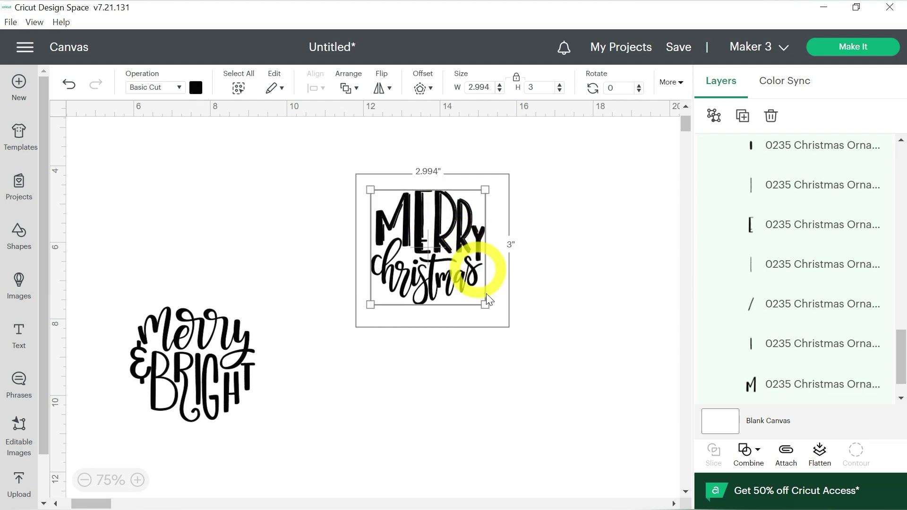
left_click_drag(487, 304, 491, 311)
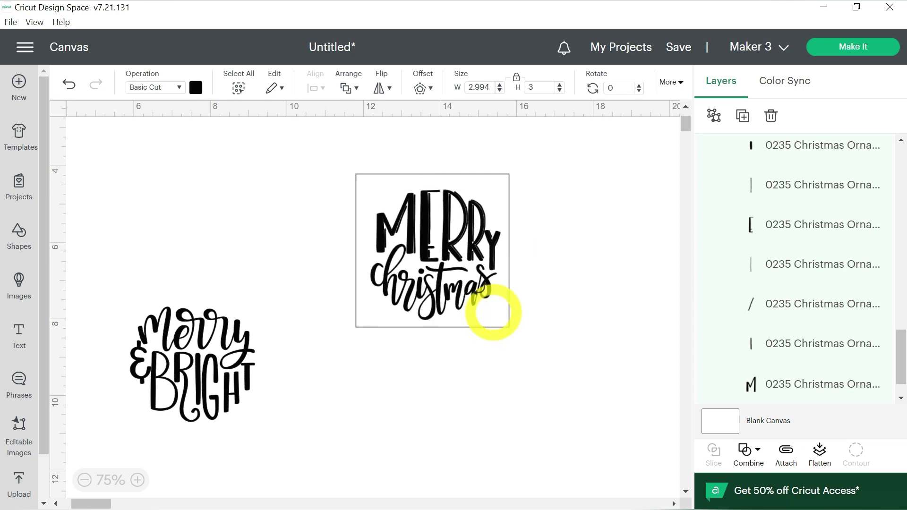
left_click_drag(453, 247, 451, 243)
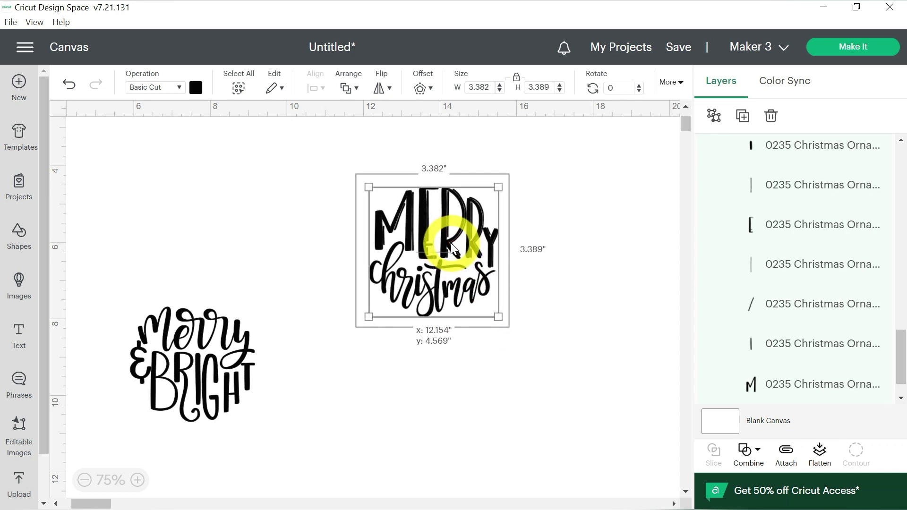
Align the artwork and square together to Center
left_click_drag(570, 150, 333, 389)
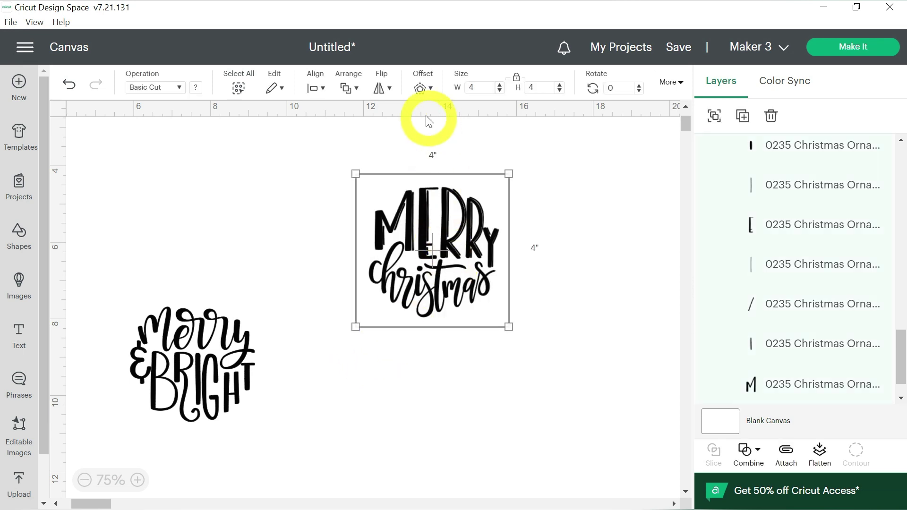
left_click(315, 87)
left_click(355, 239)
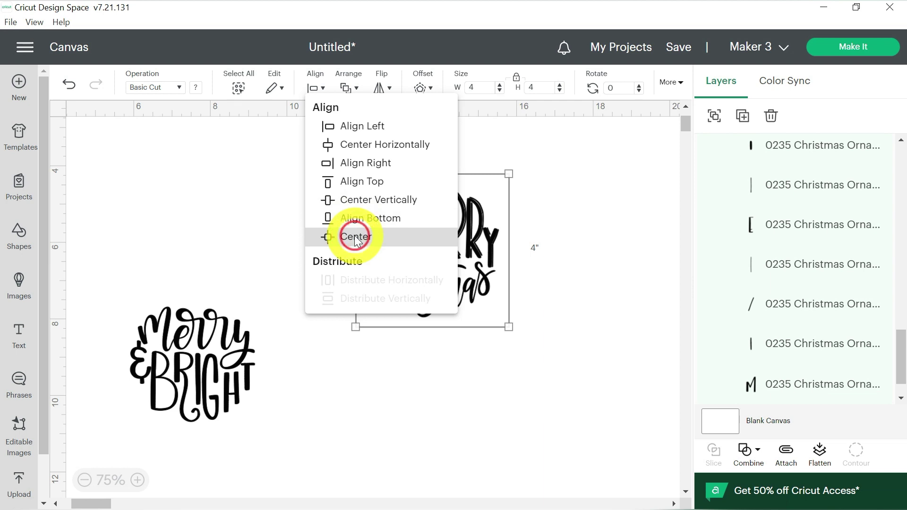
left_click(642, 197)
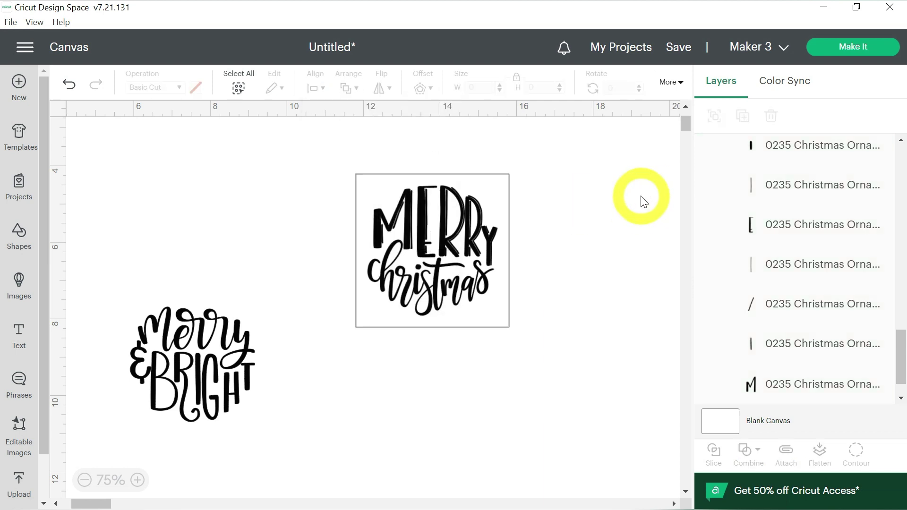
left_click(472, 239)
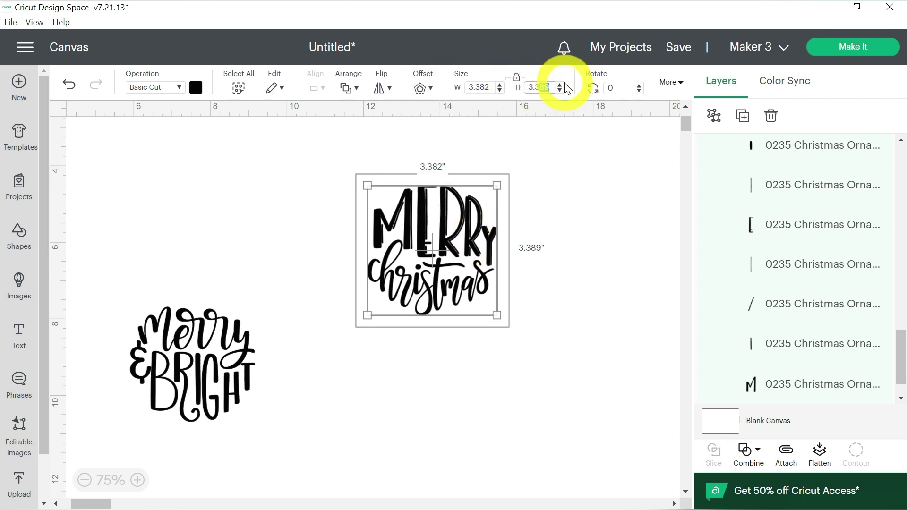
Give Merry Christmas a 3.35 in height and Merry & Bright a 3.35 in width
key("Return")
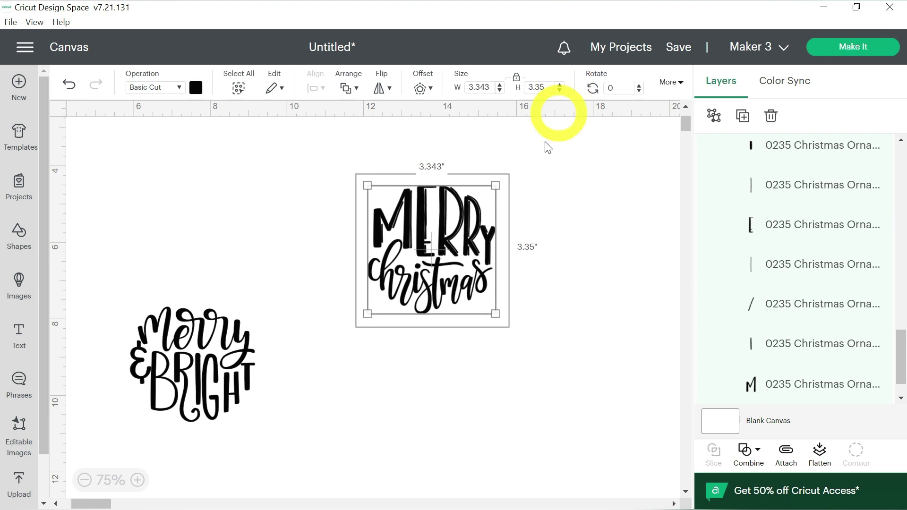
left_click_drag(474, 236, 221, 225)
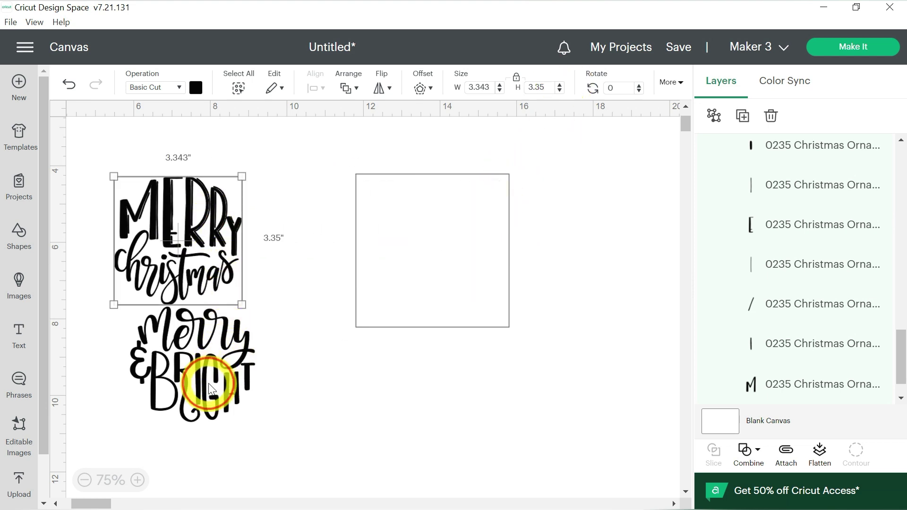
left_click_drag(211, 375, 436, 267)
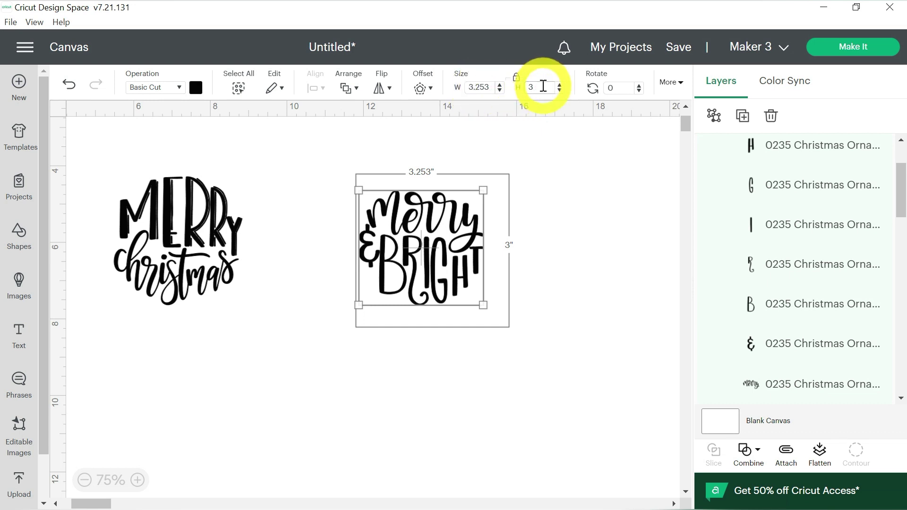
type("35")
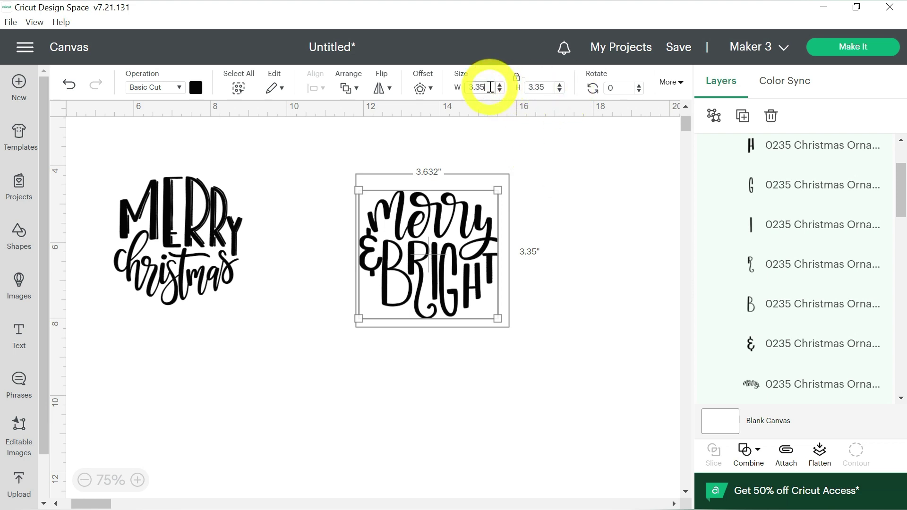
left_click(490, 87)
type("3.35")
key("Return")
Delete the square, set the designs side by side, and attach each one's pieces
left_click_drag(447, 203, 274, 336)
left_click(459, 239)
key("Delete")
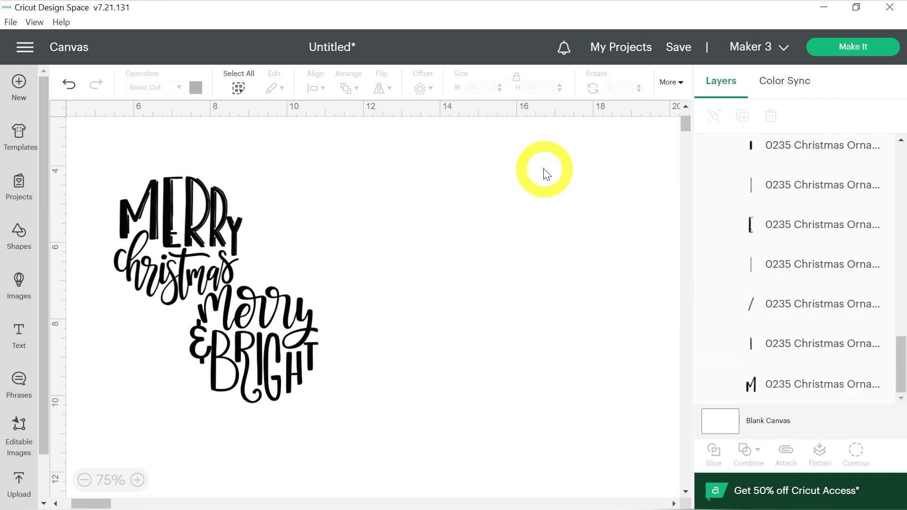
left_click_drag(243, 364, 324, 247)
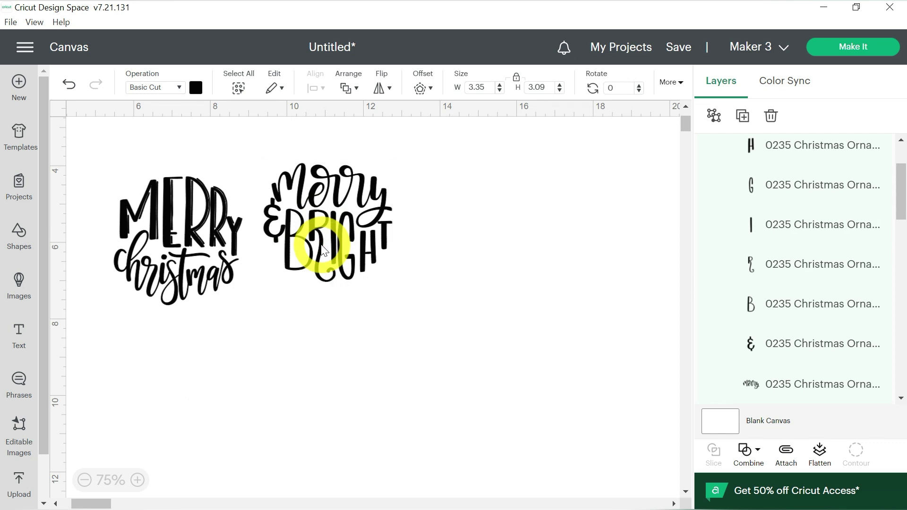
left_click(786, 452)
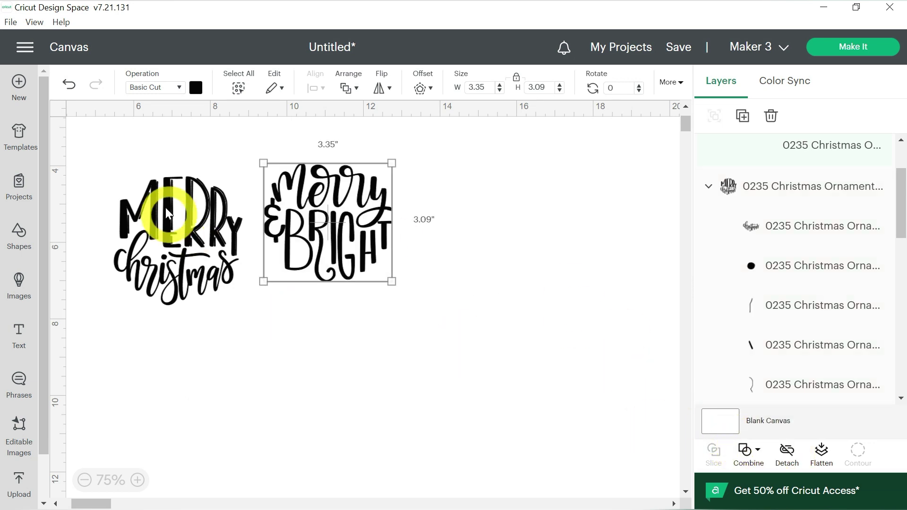
left_click(163, 207)
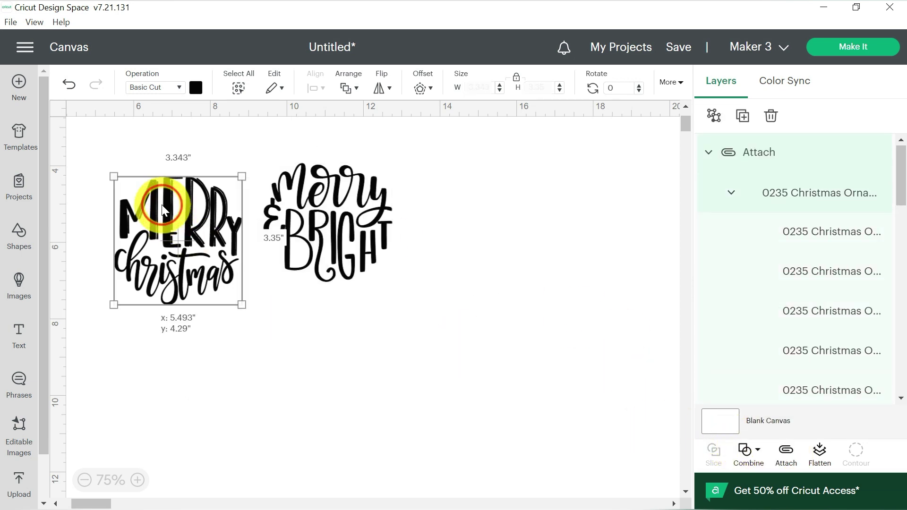
left_click(785, 452)
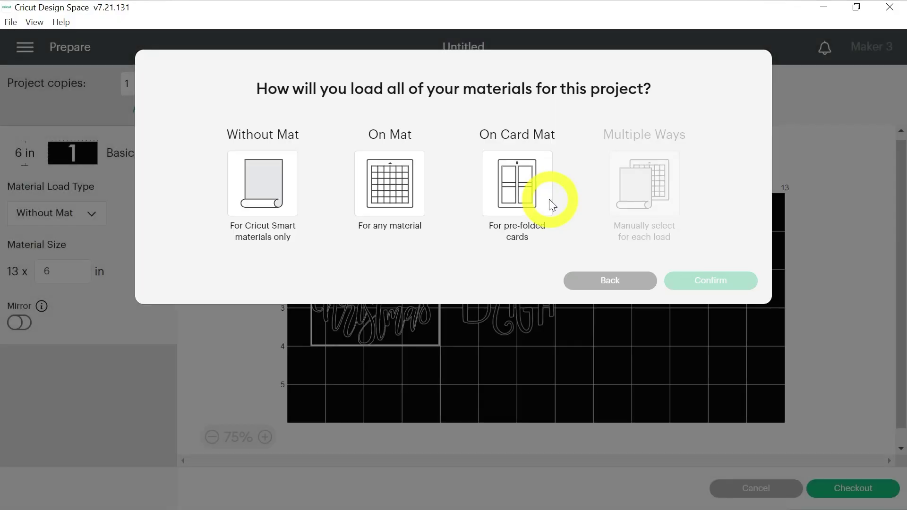
Place the designs on a 12 x 12 in mat, mirror them, nudge Merry Christmas, and continue
left_click(421, 190)
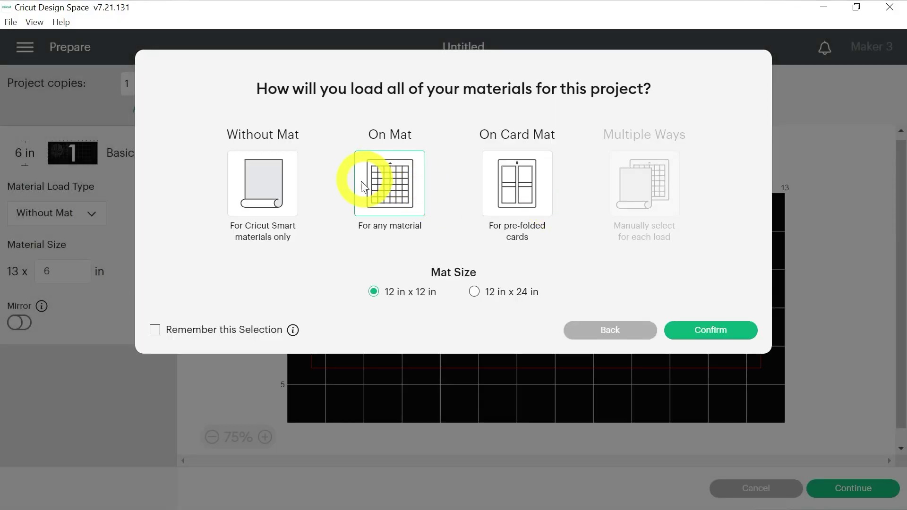
left_click(721, 337)
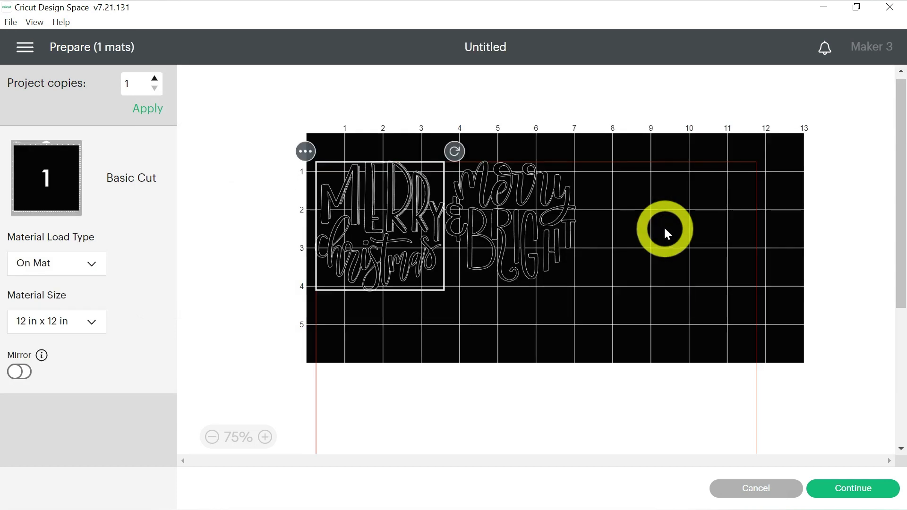
left_click(24, 373)
left_click(601, 213)
left_click_drag(518, 194, 531, 193)
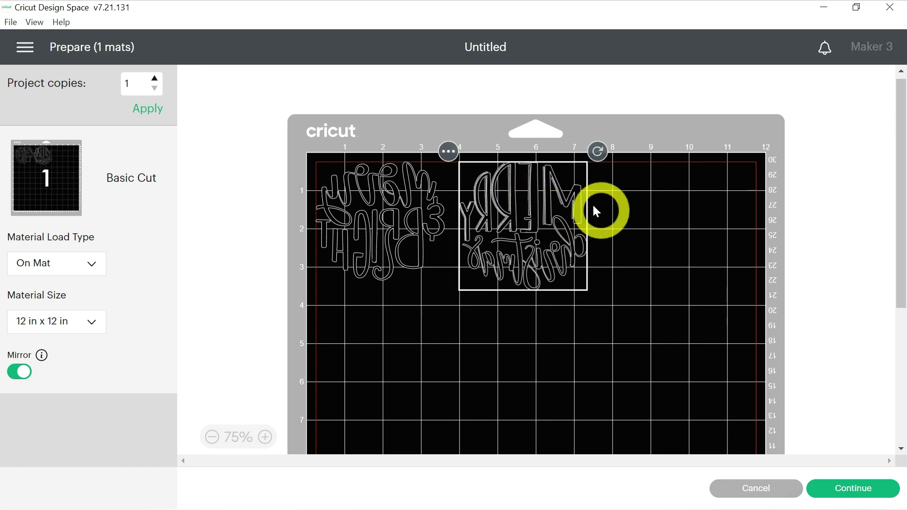
left_click(857, 493)
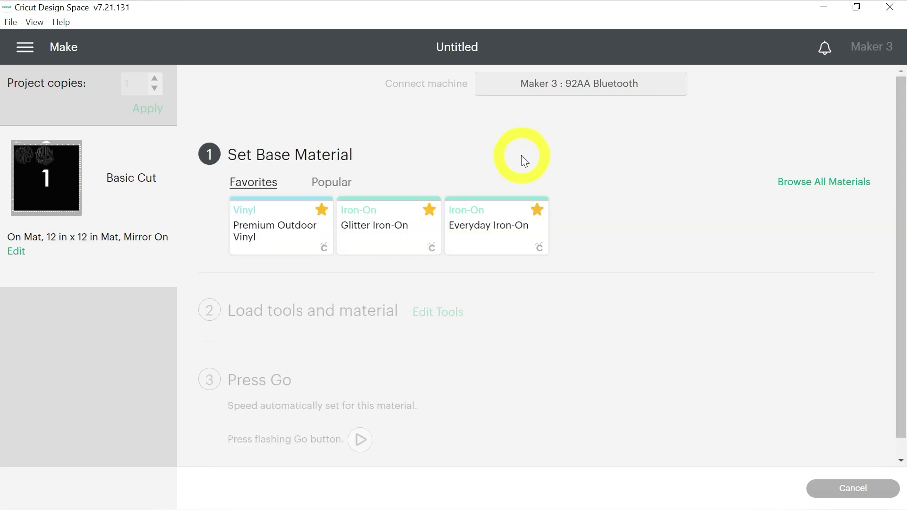
Choose the Everyday Iron-On favourite as base material and scroll to the loading steps
left_click(481, 229)
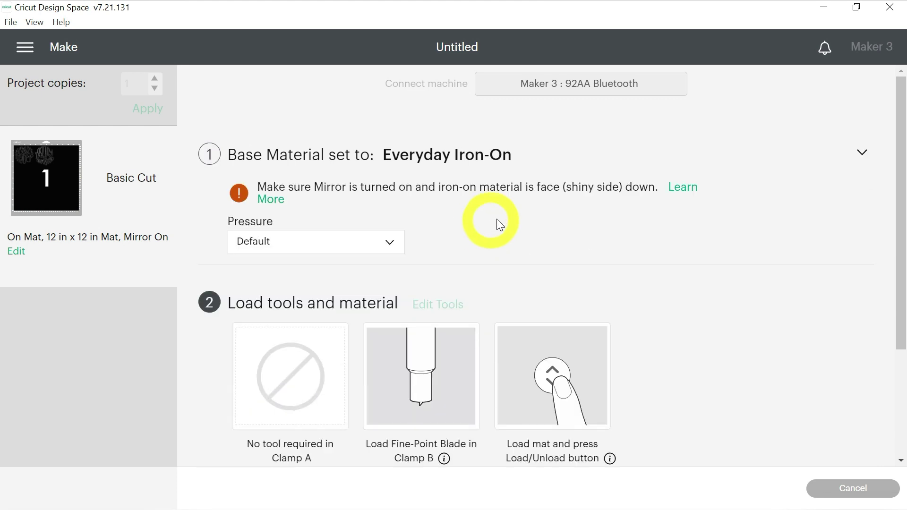
left_click_drag(899, 226, 895, 371)
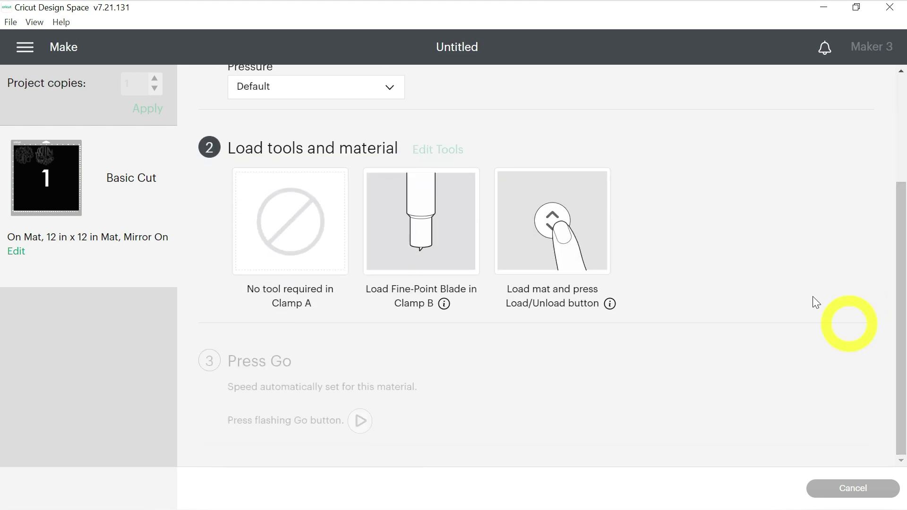